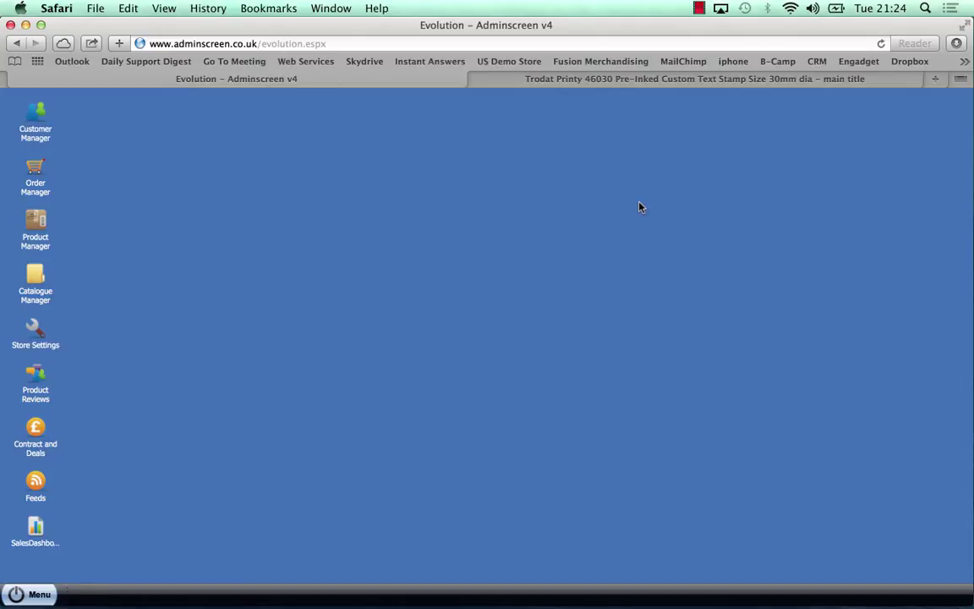
# Step: Review the UTypia Account Number field in Store Settings and close the settings window
pyautogui.click(32, 594)
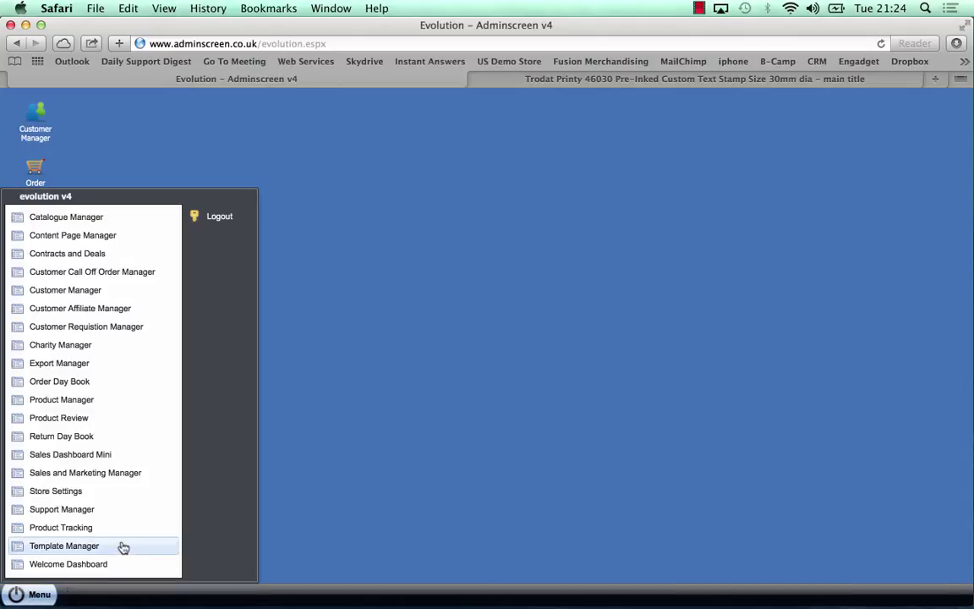
pyautogui.click(124, 490)
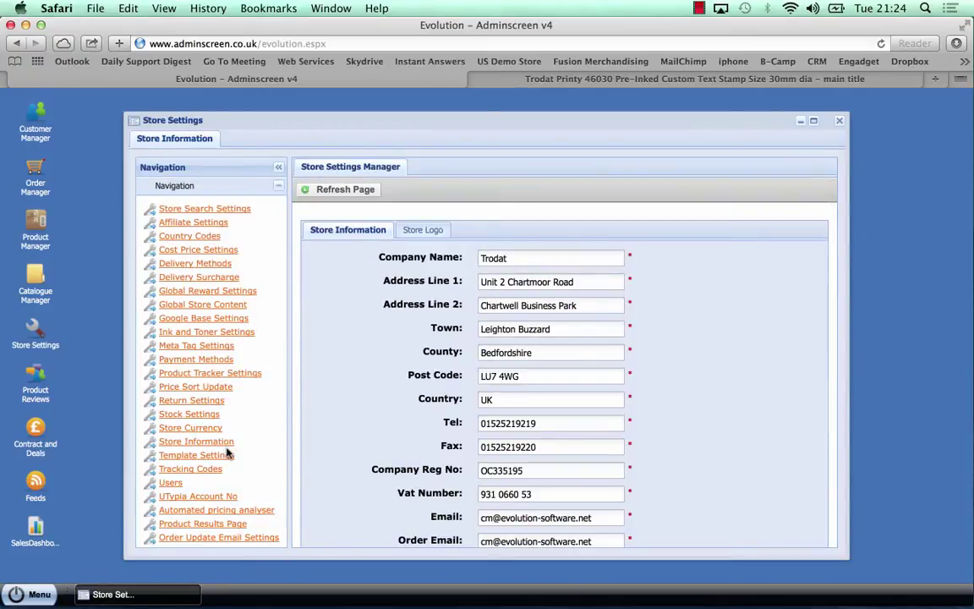
pyautogui.scroll(5, 245, 506)
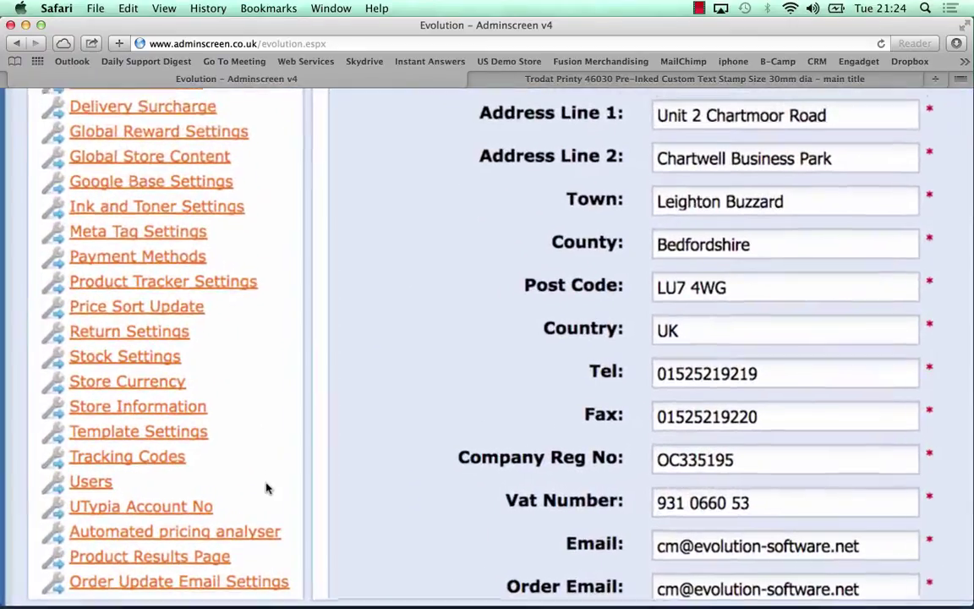
pyautogui.scroll(-2, 267, 489)
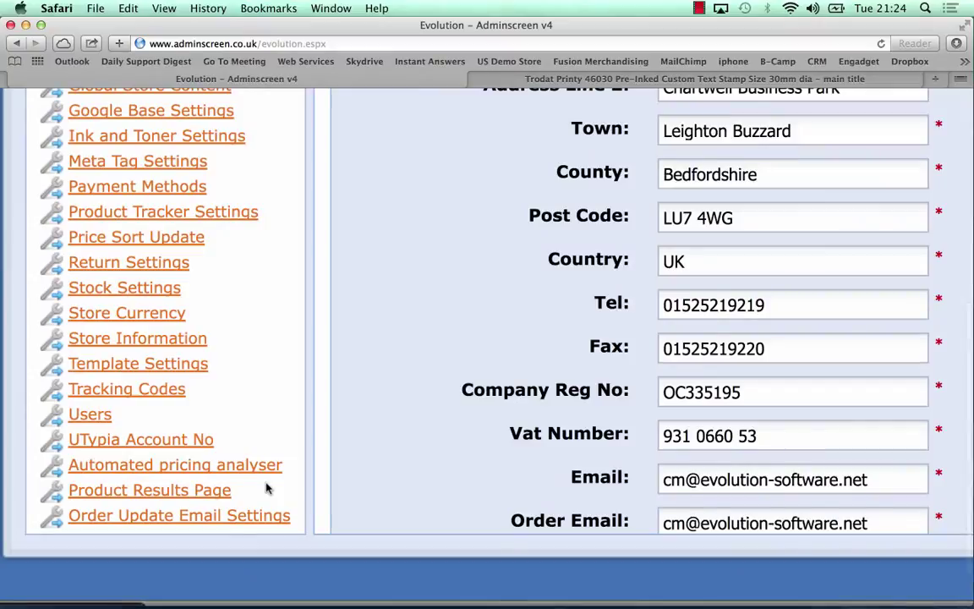
pyautogui.click(125, 441)
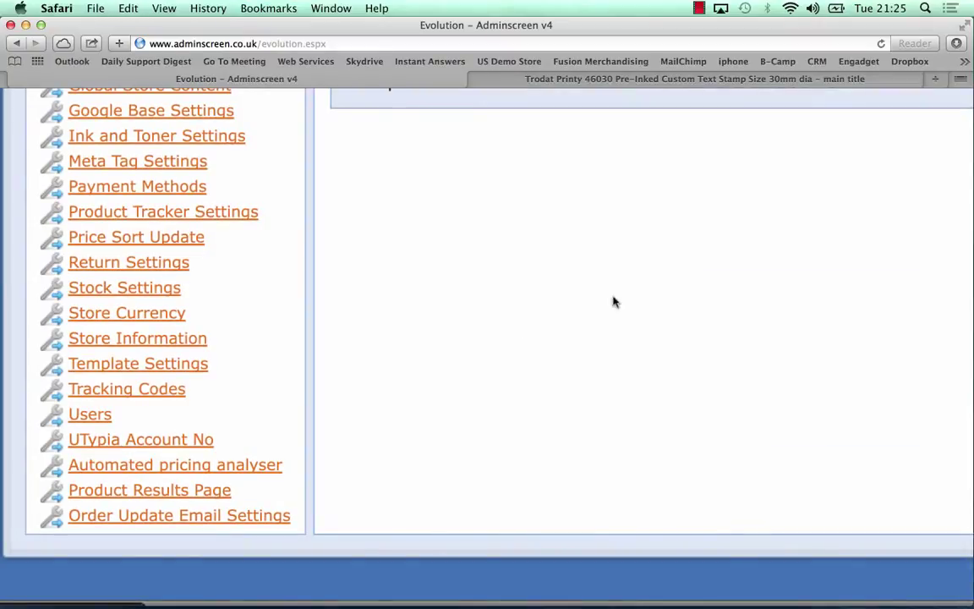
pyautogui.hscroll(4, 682, 215)
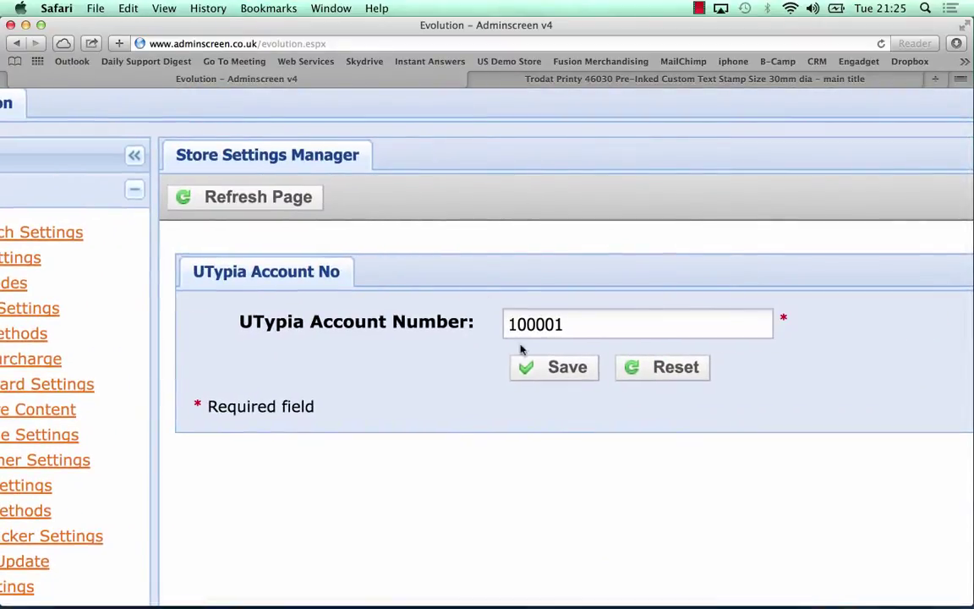
pyautogui.doubleClick(555, 324)
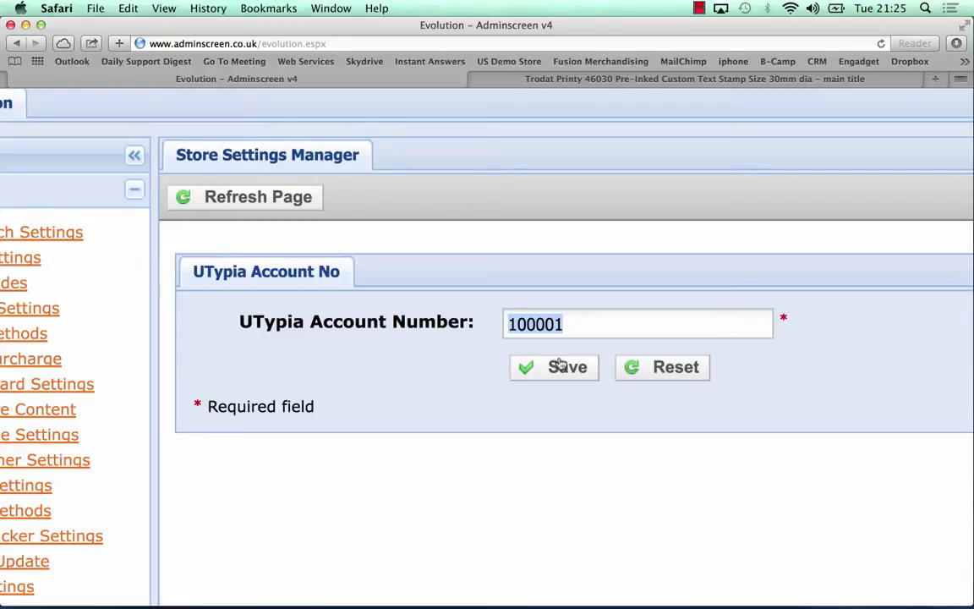
pyautogui.scroll(-5, 560, 368)
pyautogui.click(838, 122)
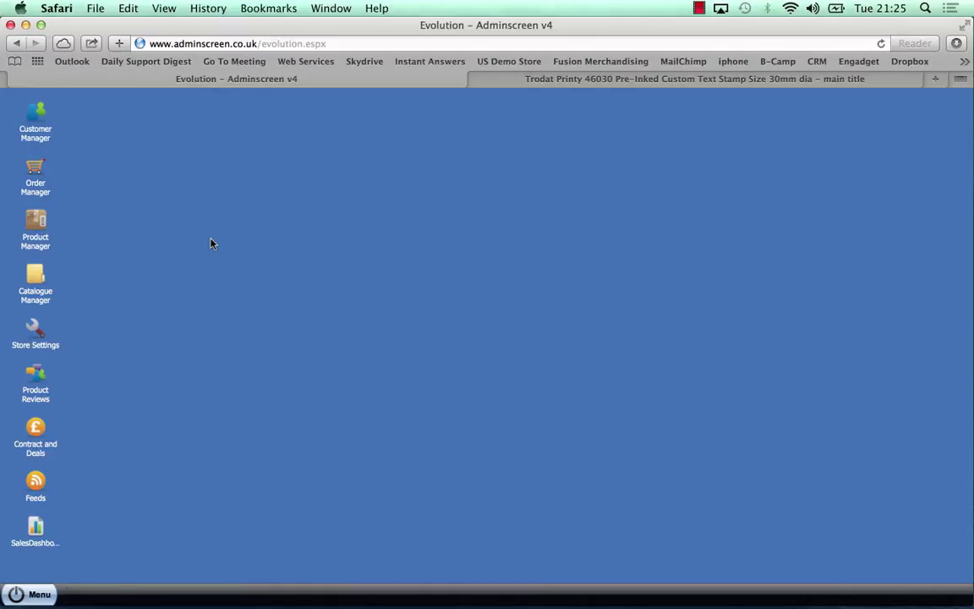
# Step: Locate the Trodat Stamp Catalogue among the available Fusion Catalogues in Catalogue Manager and compare it with the selected catalogues
pyautogui.click(34, 279)
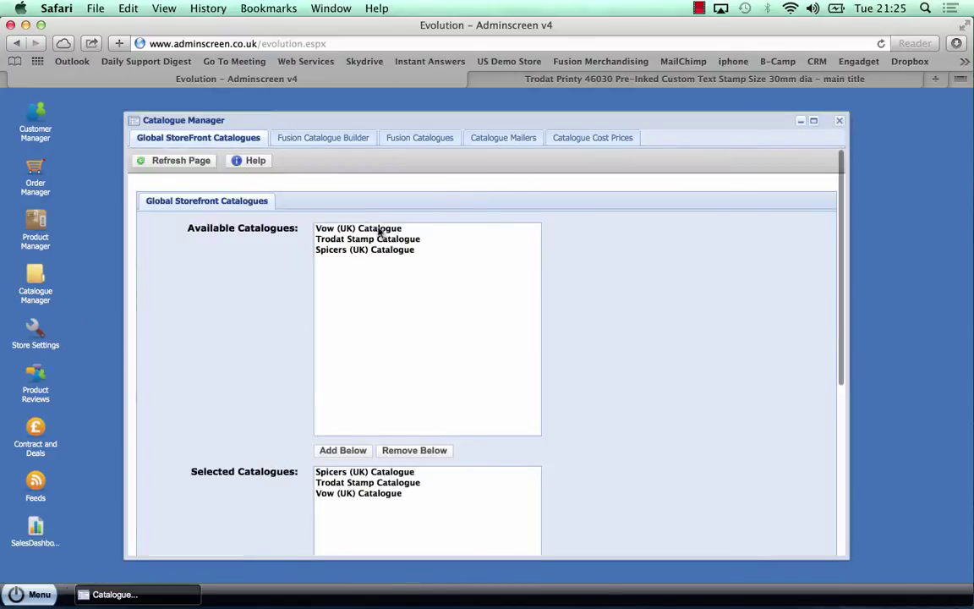
pyautogui.click(440, 138)
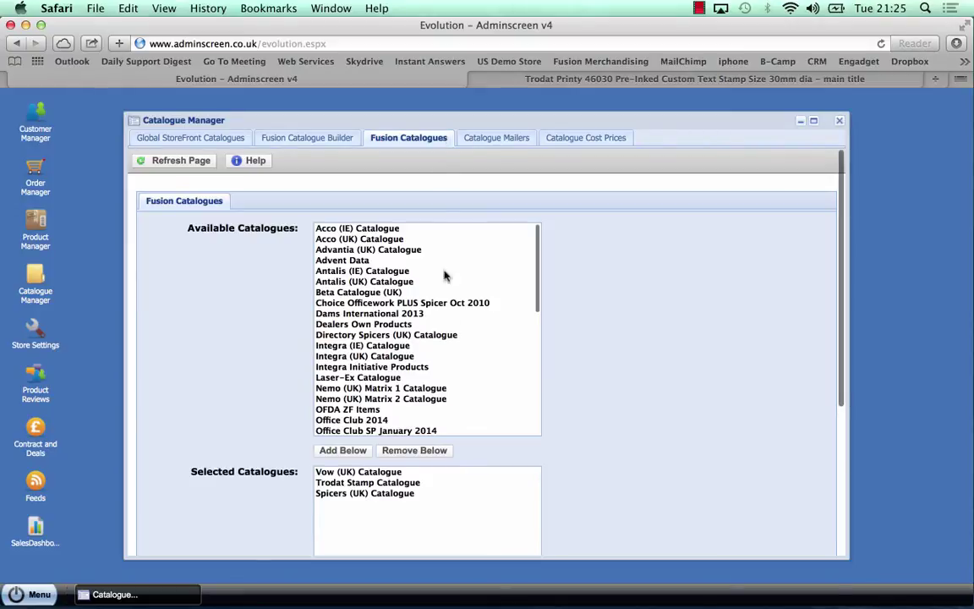
pyautogui.scroll(-10, 453, 353)
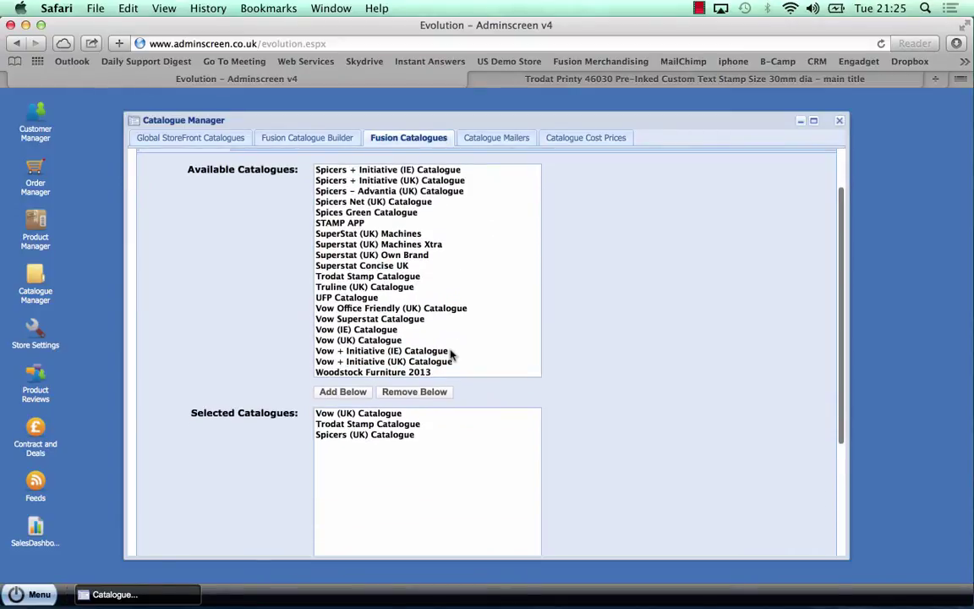
pyautogui.click(404, 277)
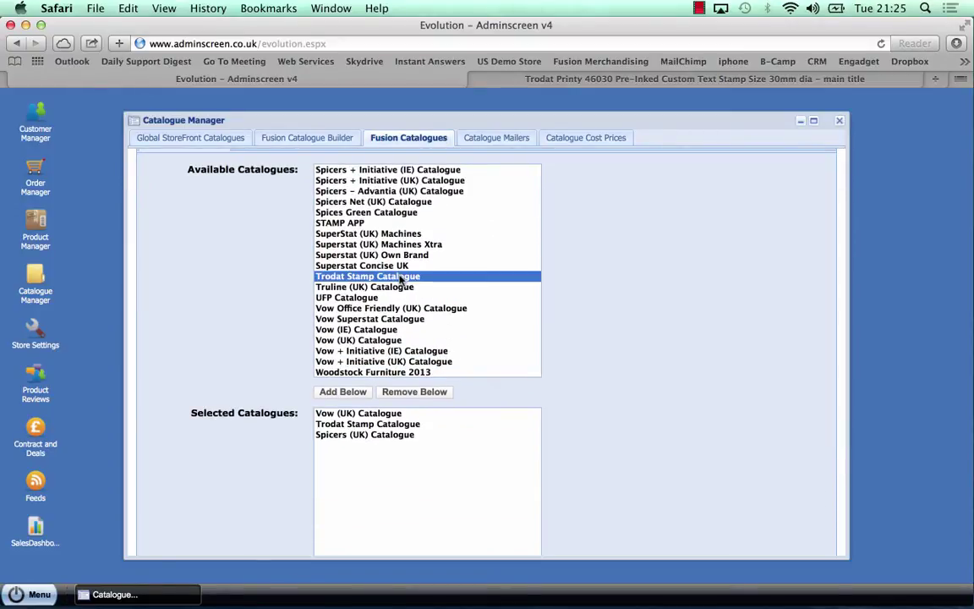
pyautogui.scroll(5, 403, 279)
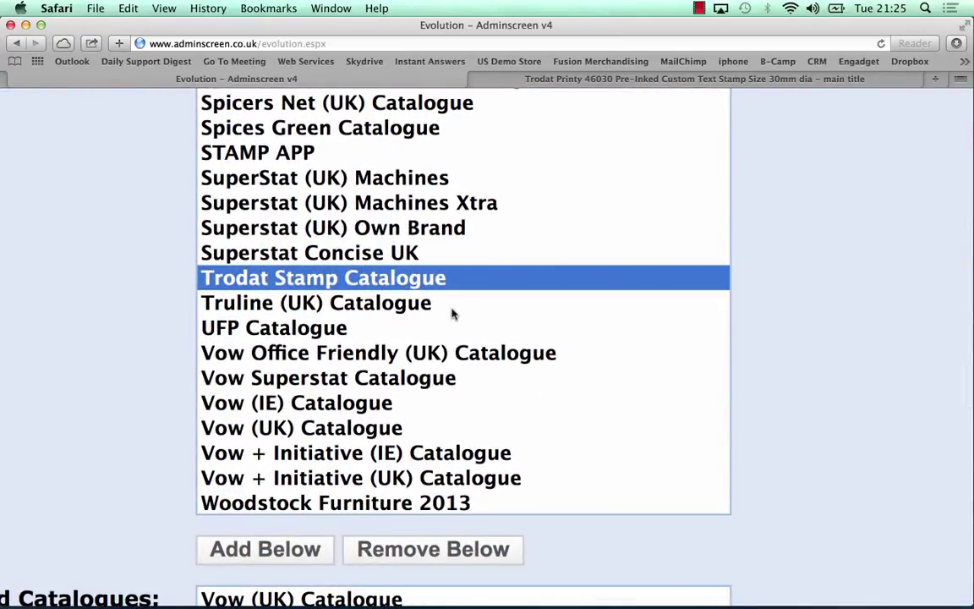
pyautogui.scroll(-5, 452, 315)
pyautogui.scroll(3, 448, 315)
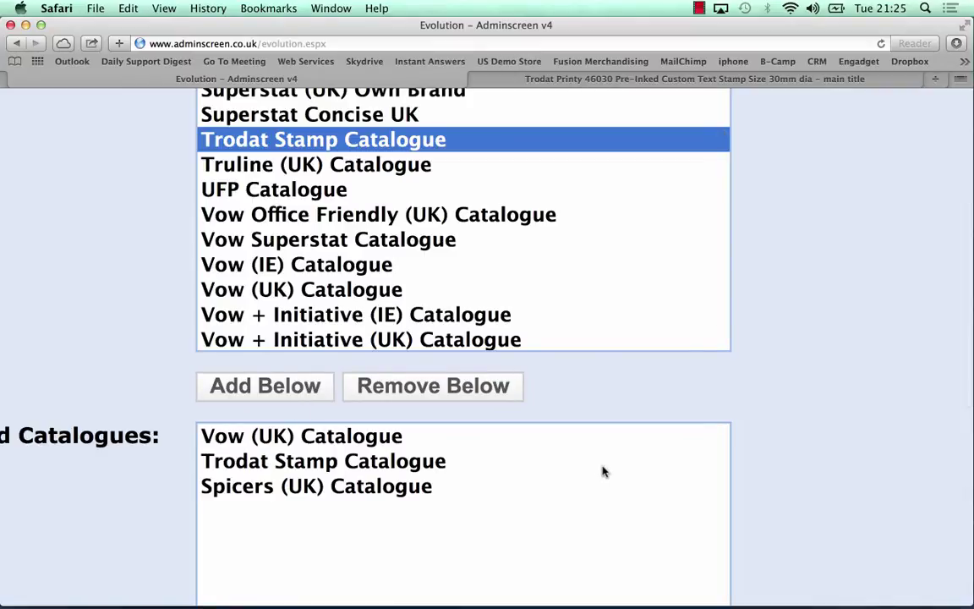
pyautogui.scroll(3, 693, 312)
pyautogui.scroll(3, 837, 245)
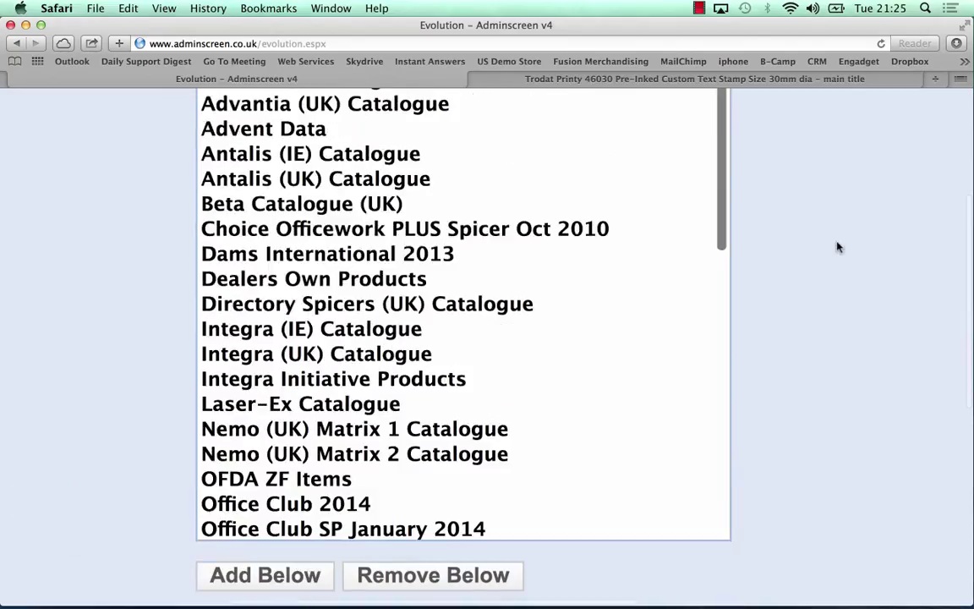
pyautogui.scroll(-5, 837, 245)
# Step: Review the available and selected catalogues under Global StoreFront Catalogues, including the save option
pyautogui.click(216, 136)
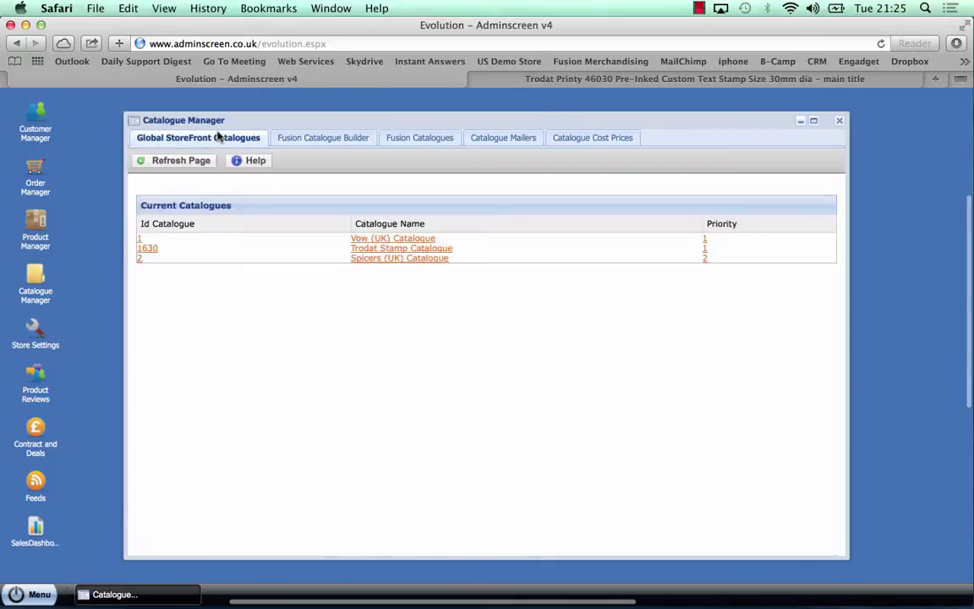
pyautogui.scroll(-1, 454, 342)
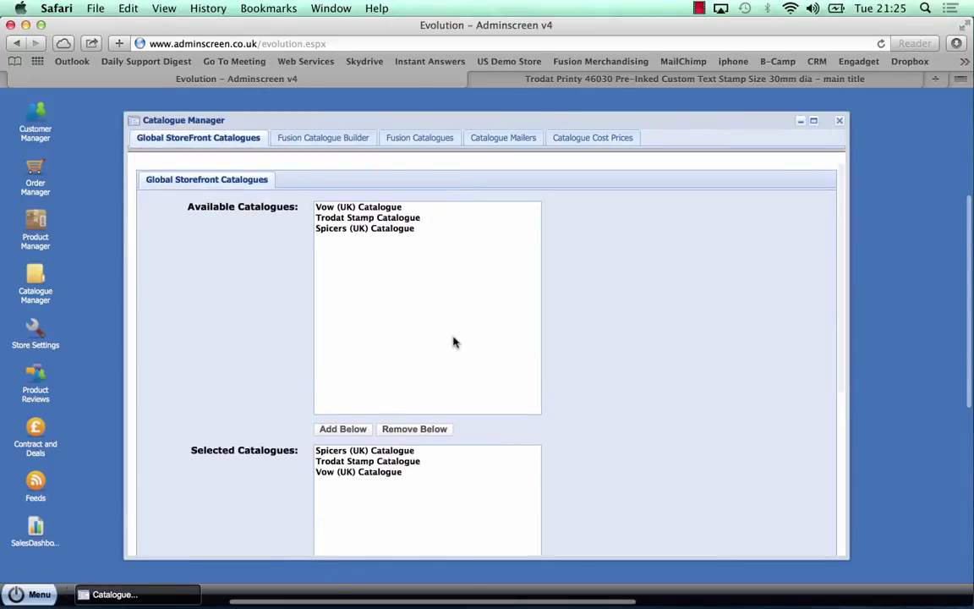
pyautogui.scroll(-3, 525, 475)
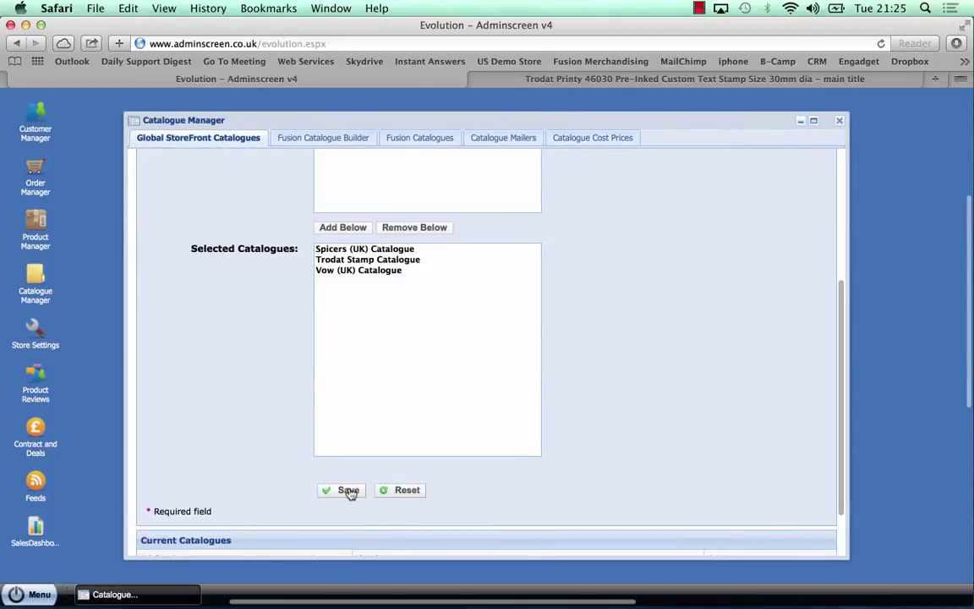
pyautogui.scroll(3, 606, 357)
pyautogui.scroll(1, 606, 357)
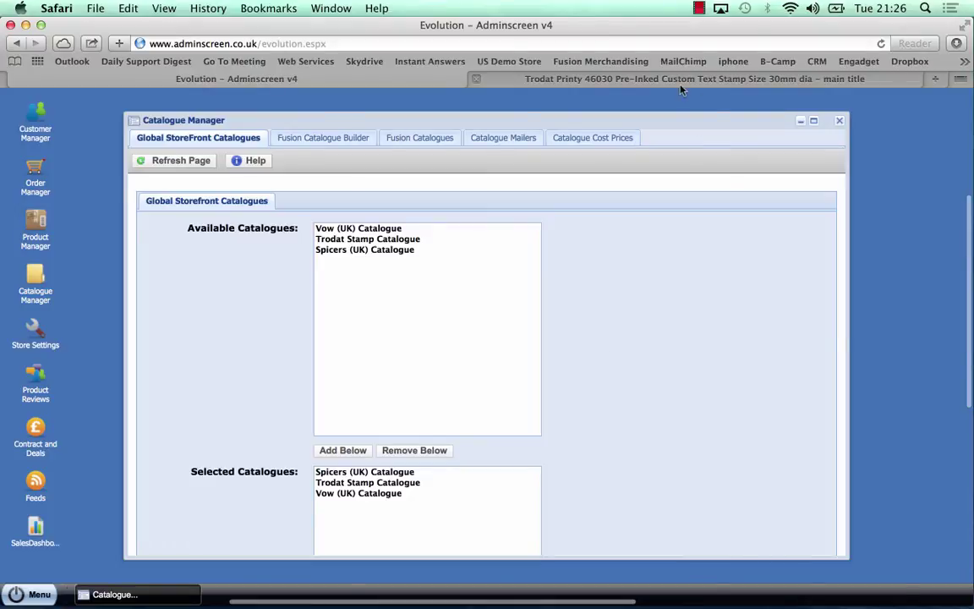
# Step: Switch to the Trodat storefront and start personalising the Trodat Printy 46030 custom text stamp
pyautogui.click(612, 78)
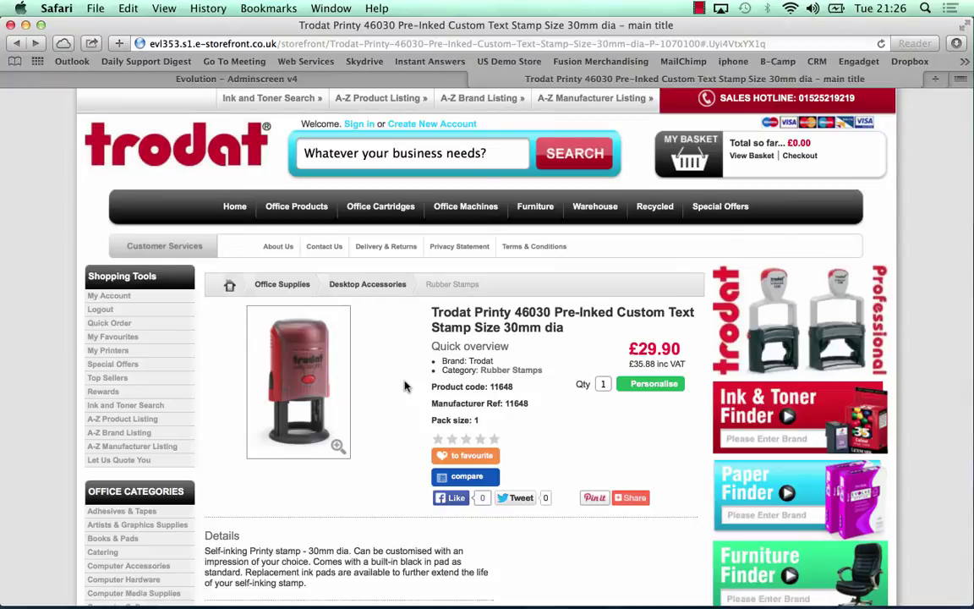
pyautogui.click(668, 388)
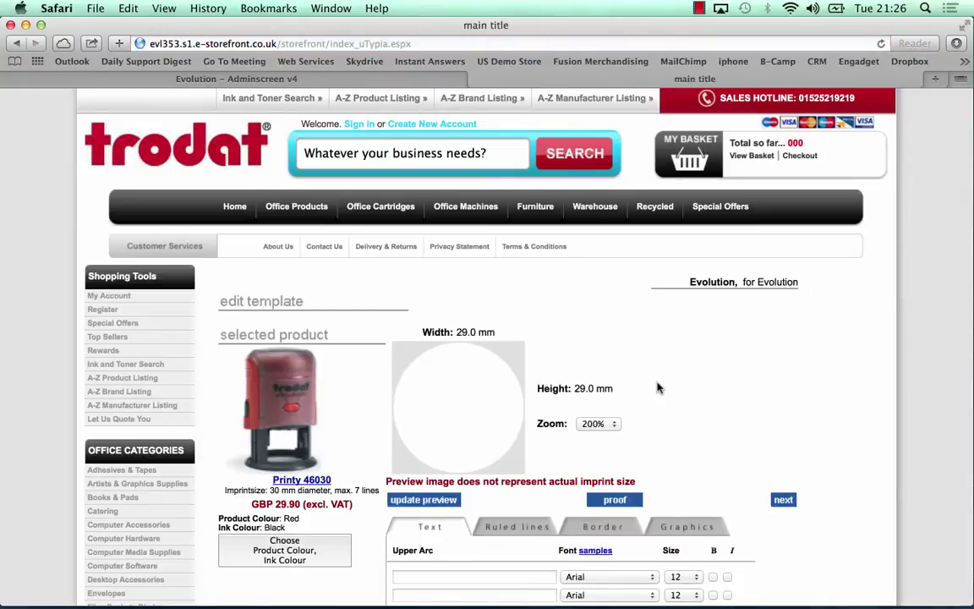
pyautogui.scroll(-5, 658, 387)
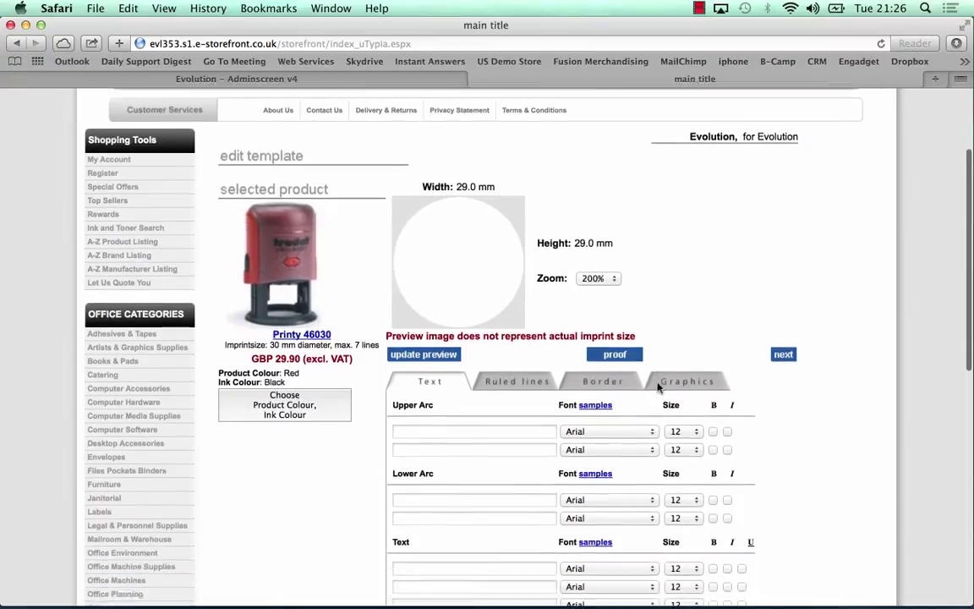
pyautogui.scroll(-1, 659, 388)
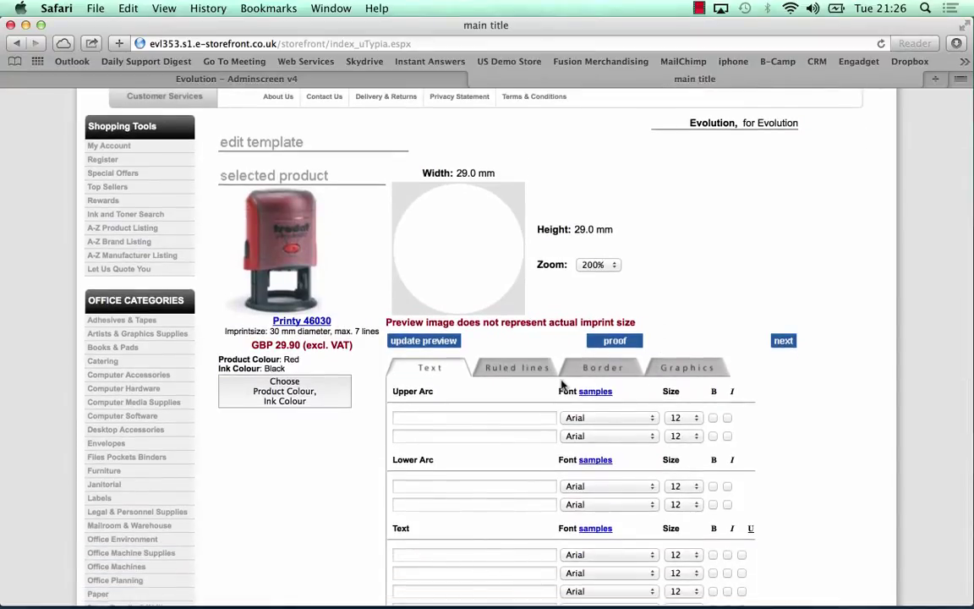
# Step: Enter "test stamp" on both Upper Arc lines and both Lower Arc lines of the stamp template
pyautogui.click(427, 417)
pyautogui.write('test stamp')
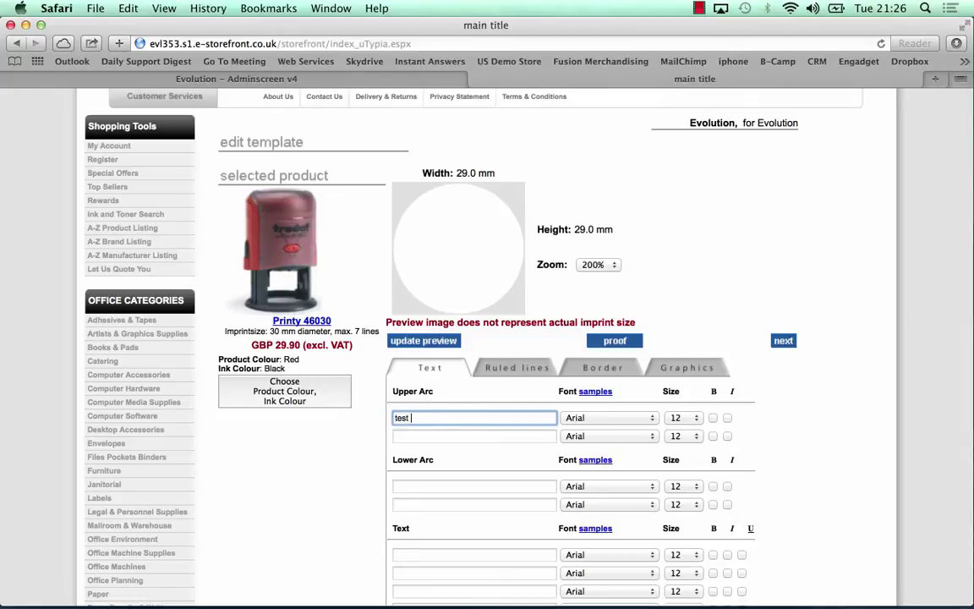
pyautogui.press('Tab')
pyautogui.write('test stamp')
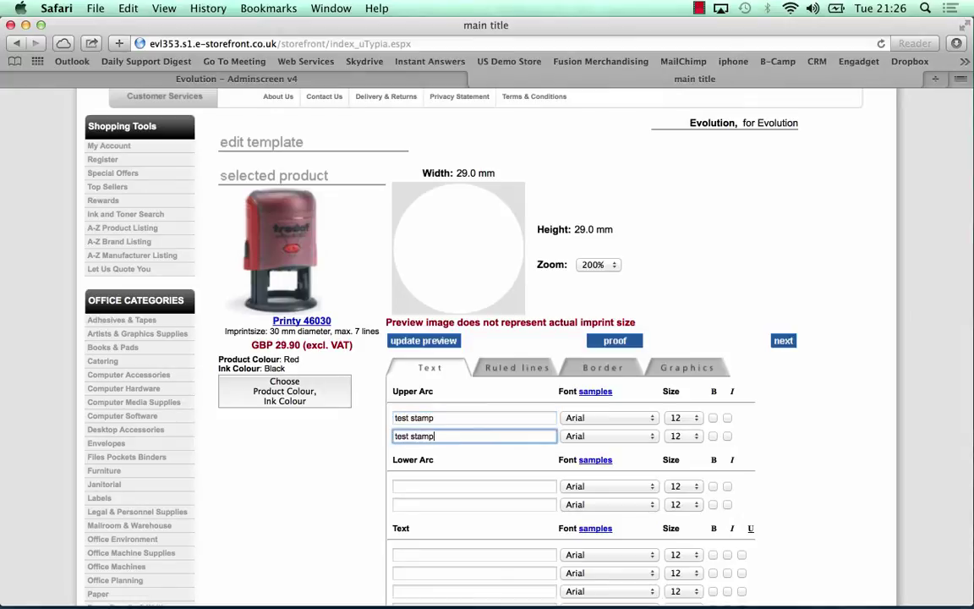
pyautogui.press('Tab')
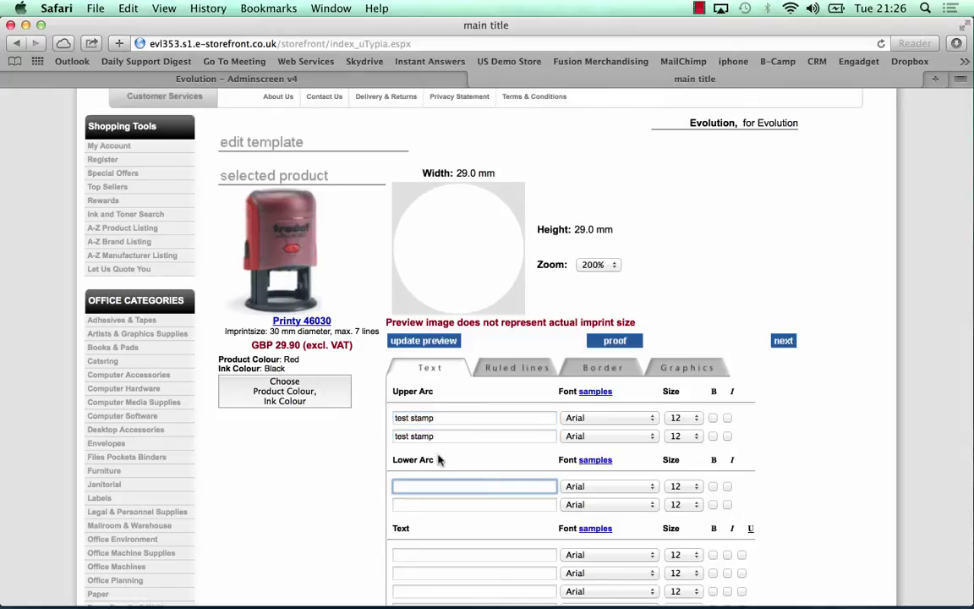
pyautogui.write('test stamp')
pyautogui.press('Tab')
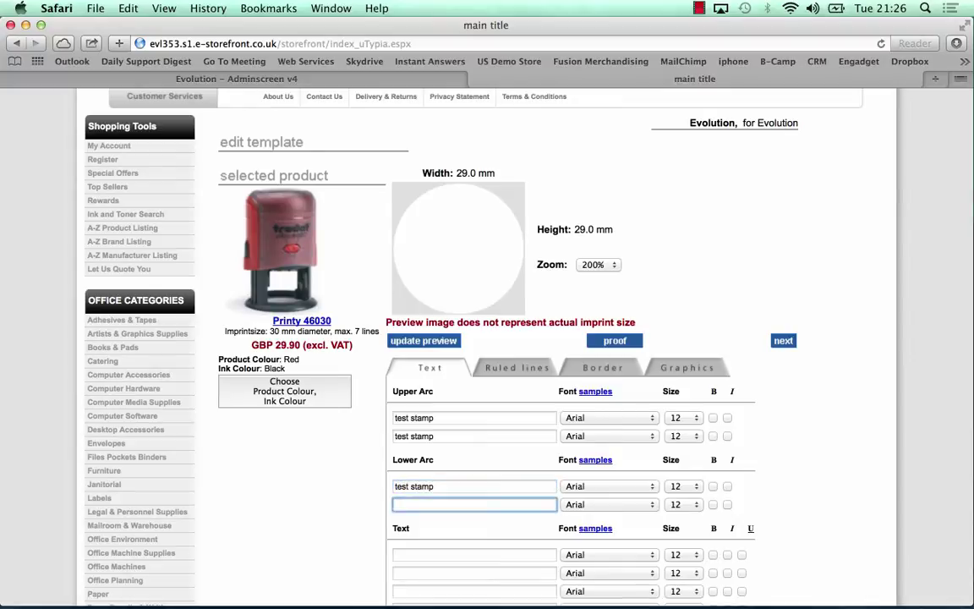
pyautogui.write('test stamp')
pyautogui.click(484, 479)
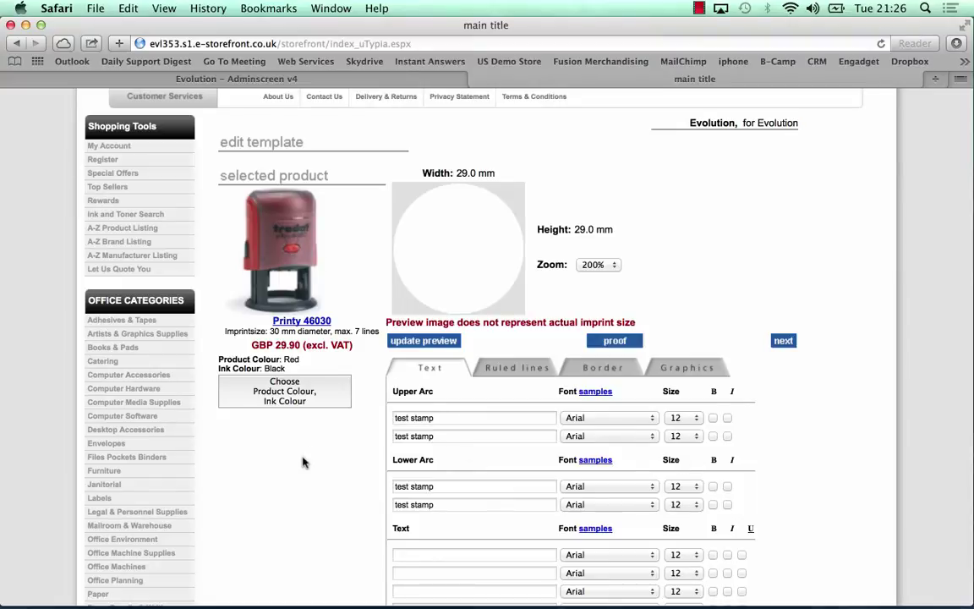
# Step: Update the imprint preview and add the stamp to the basket from proof reading, without saving a template
pyautogui.click(439, 342)
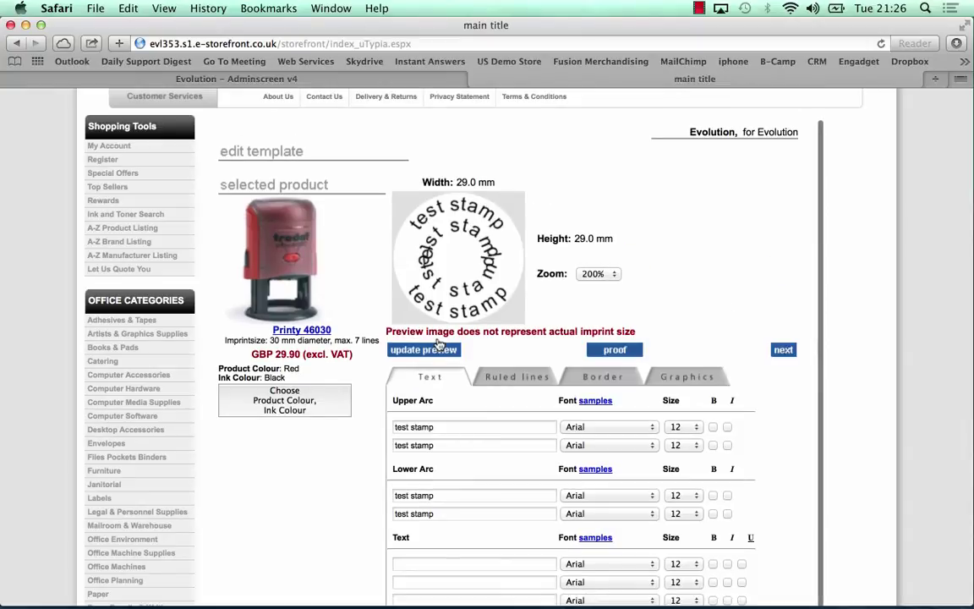
pyautogui.click(783, 351)
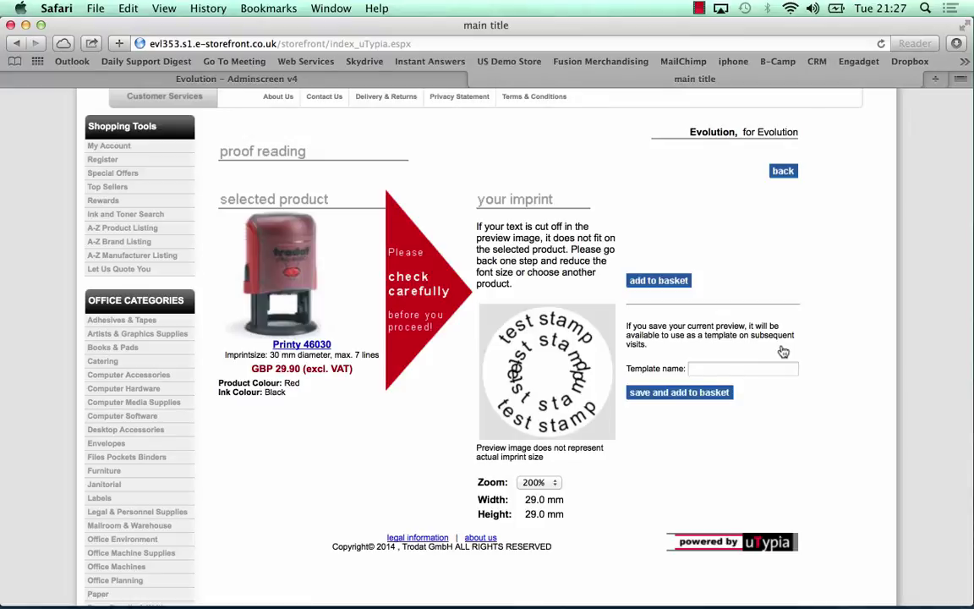
pyautogui.click(676, 281)
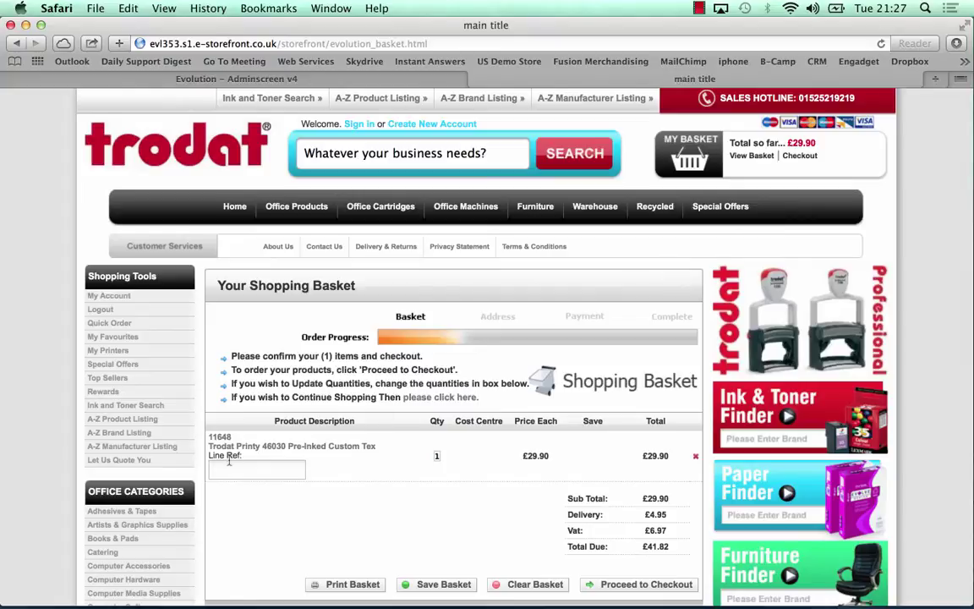
# Step: Add one 3M Scotch Crystal Clear Tape 19mm x33 Metres from the Clear Tape category and view the basket
pyautogui.click(157, 511)
pyautogui.click(249, 409)
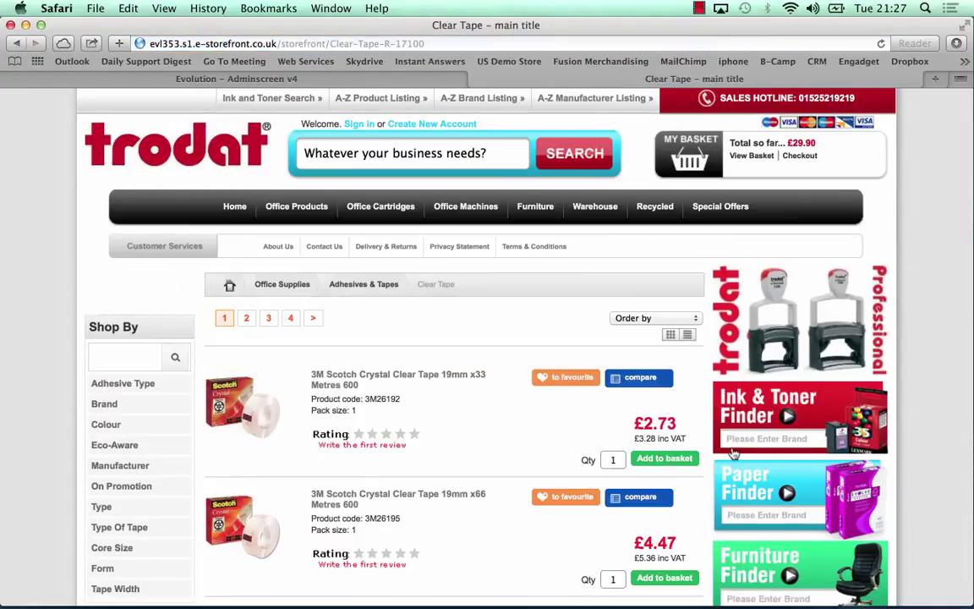
pyautogui.click(688, 458)
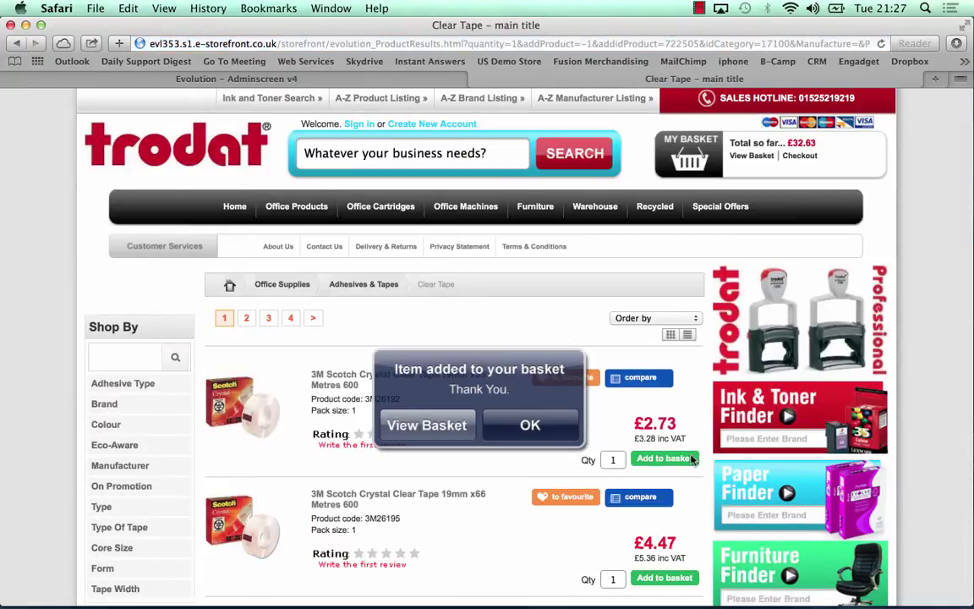
pyautogui.click(530, 426)
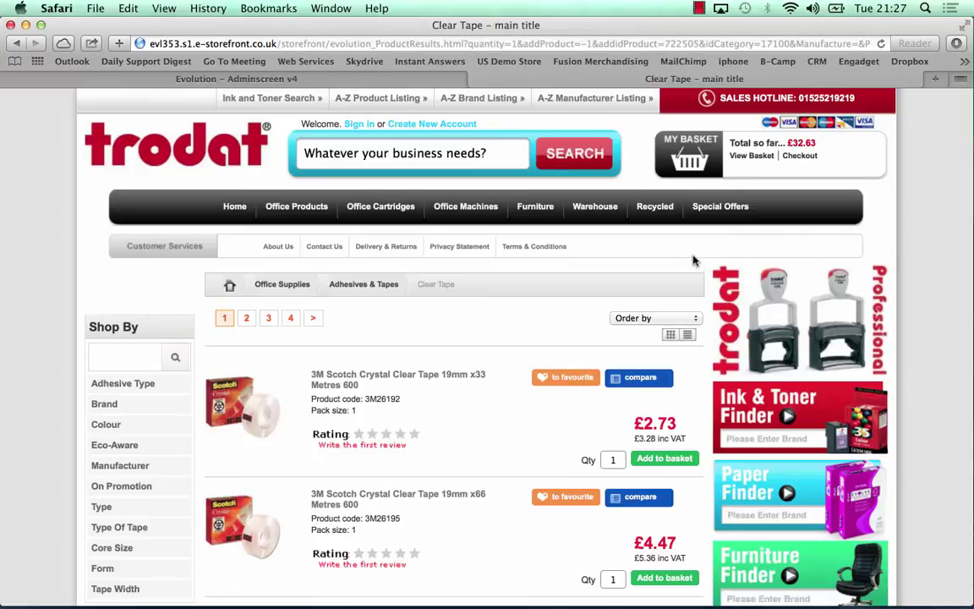
pyautogui.click(748, 156)
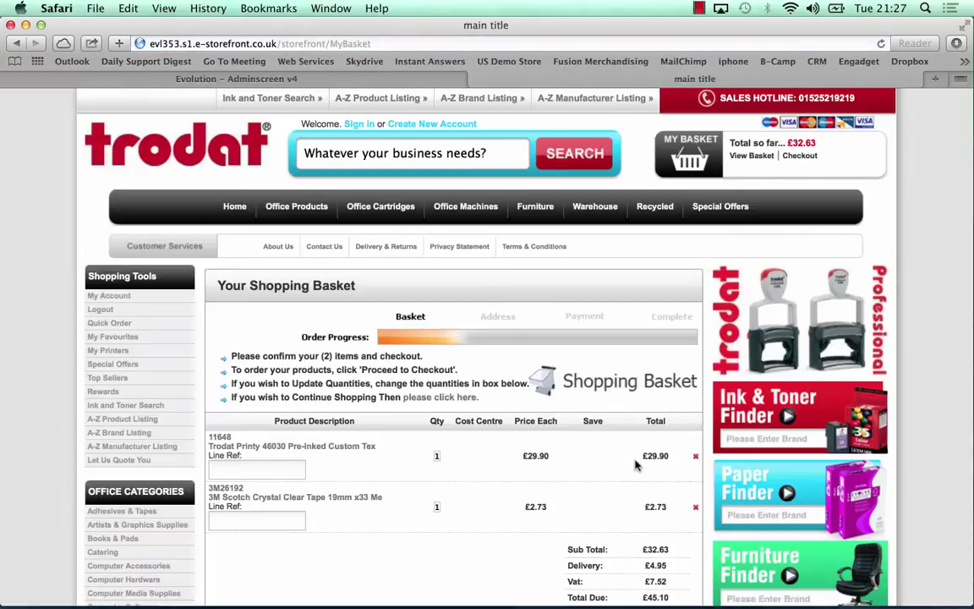
# Step: Proceed to checkout from the basket and enter "test" as the order number in the delivery and payment options
pyautogui.scroll(-5, 575, 419)
pyautogui.click(655, 439)
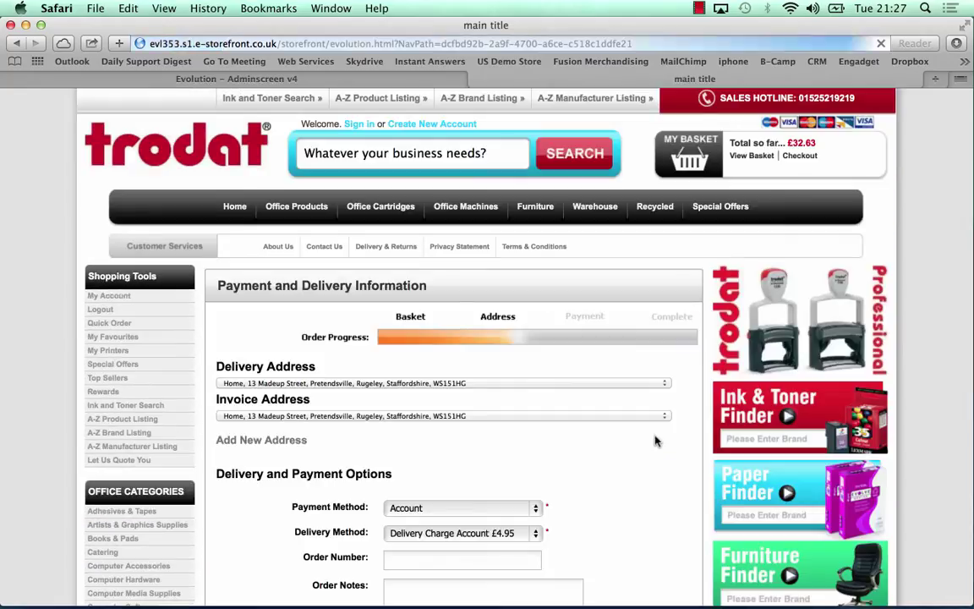
pyautogui.scroll(-3, 657, 441)
pyautogui.click(484, 469)
pyautogui.write('test')
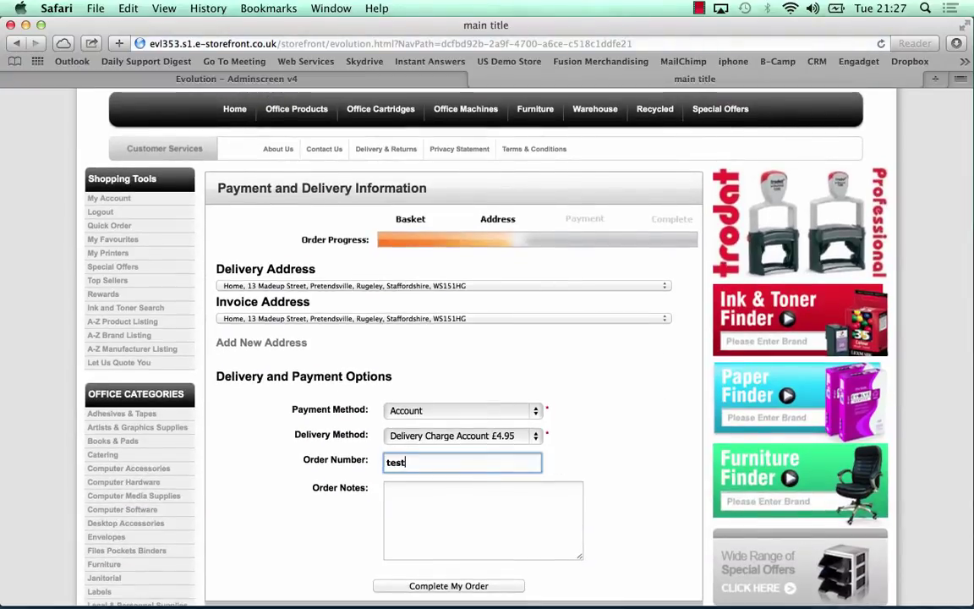
# Step: Enter a purchase order number in the order notes, complete the order and continue shopping from the confirmation page
pyautogui.click(506, 522)
pyautogui.write('po9999')
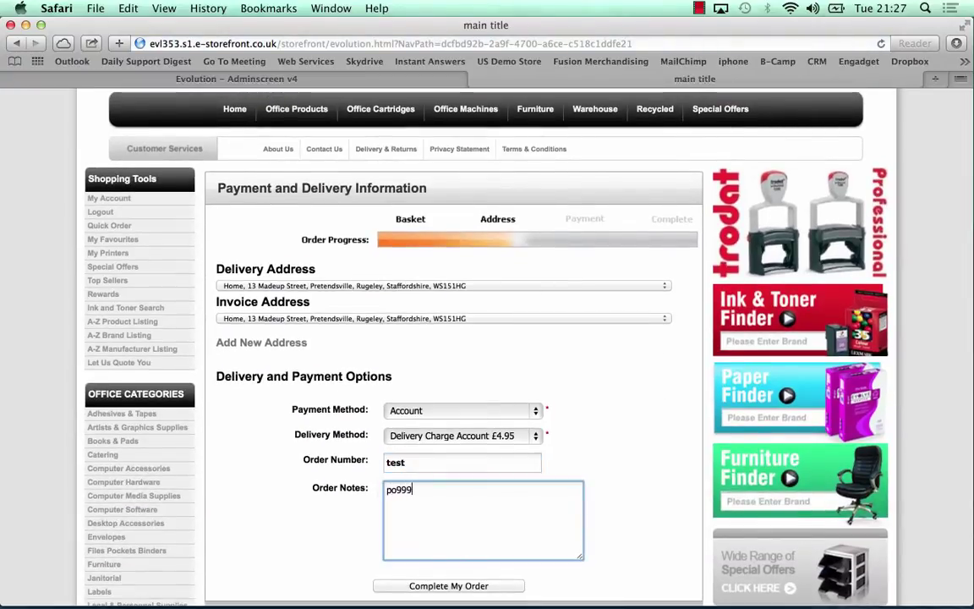
pyautogui.click(512, 585)
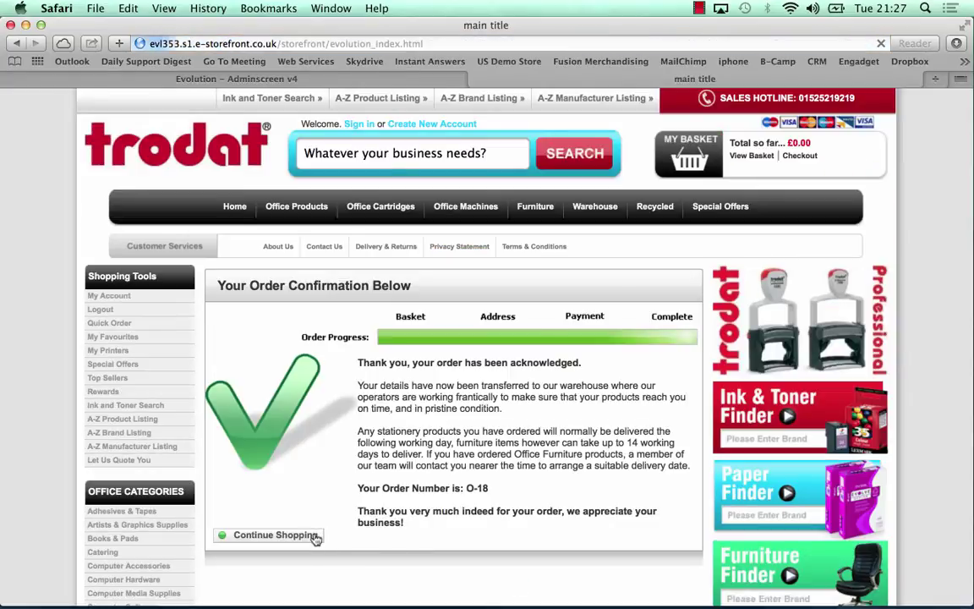
pyautogui.click(315, 539)
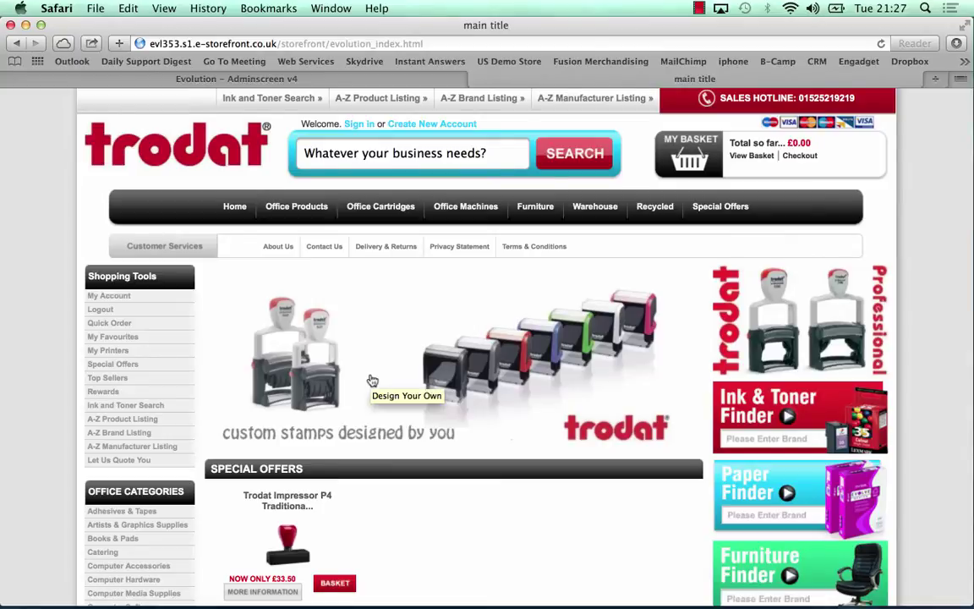
# Step: Switch to the Evolution Adminscreen, close Catalogue Manager and open the newest order, dated 18/03/2014, from Order Manager
pyautogui.click(377, 79)
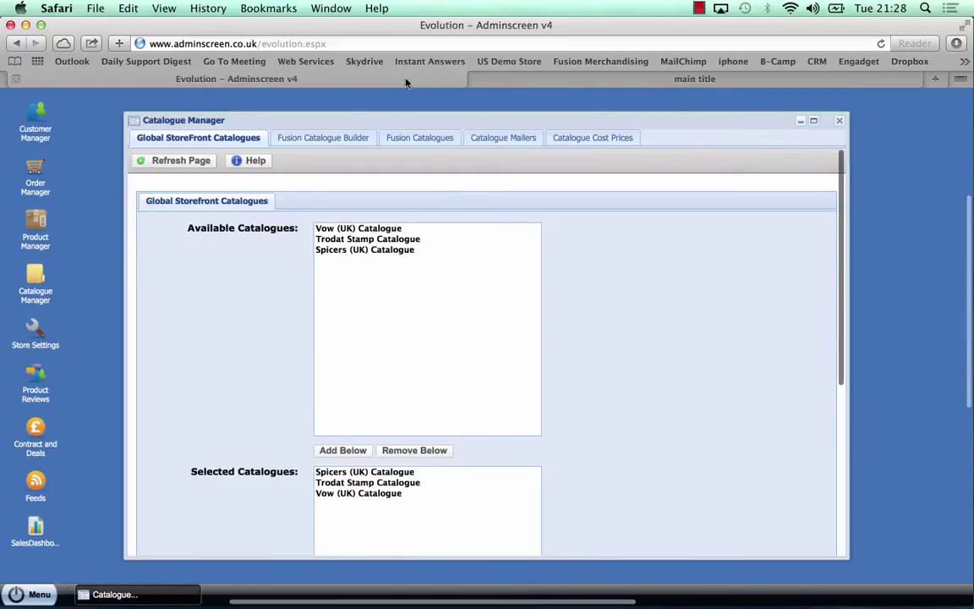
pyautogui.click(839, 120)
pyautogui.click(53, 183)
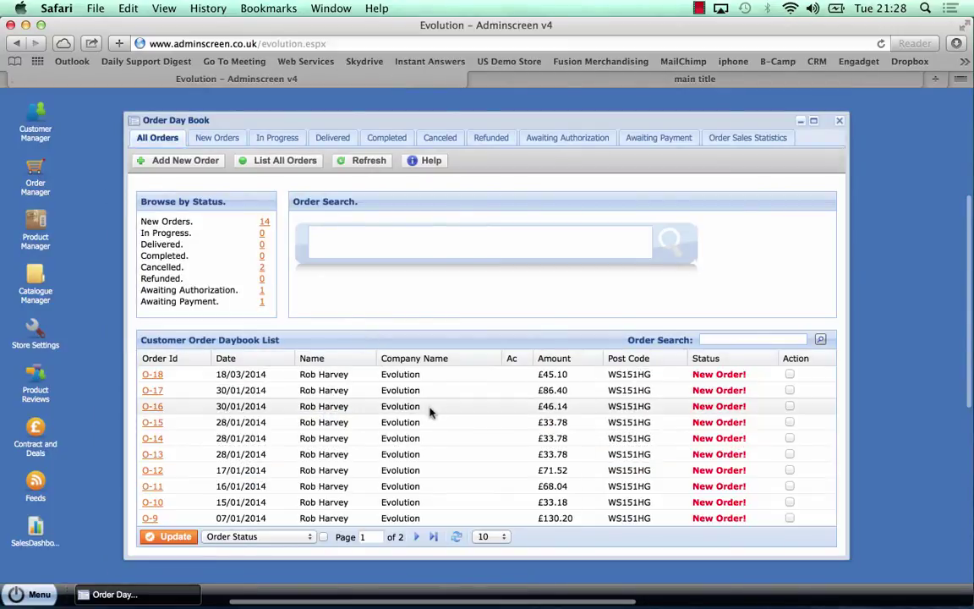
pyautogui.click(154, 374)
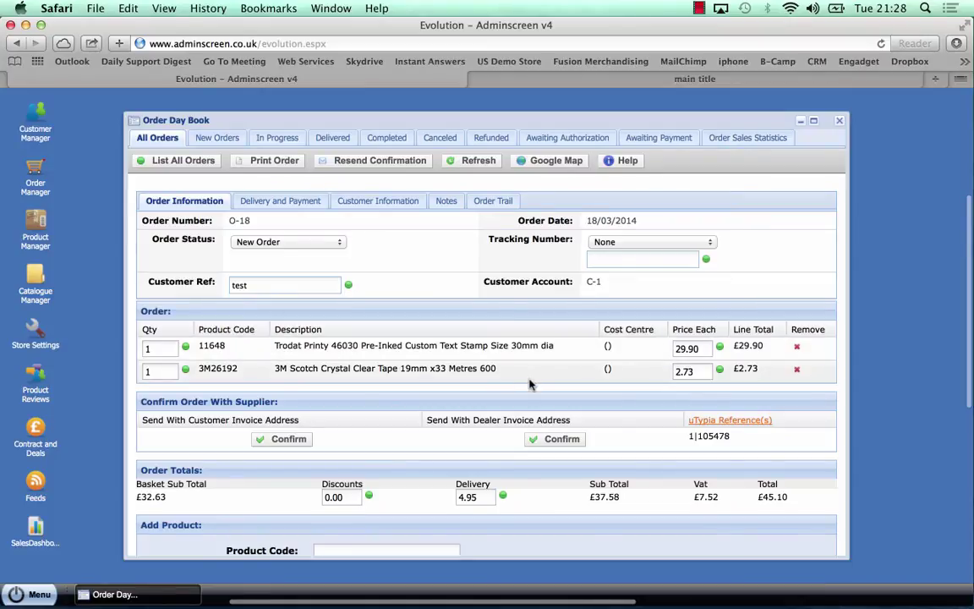
# Step: Confirm the stamp order with the supplier, sending it with the dealer invoice address
pyautogui.scroll(3, 530, 384)
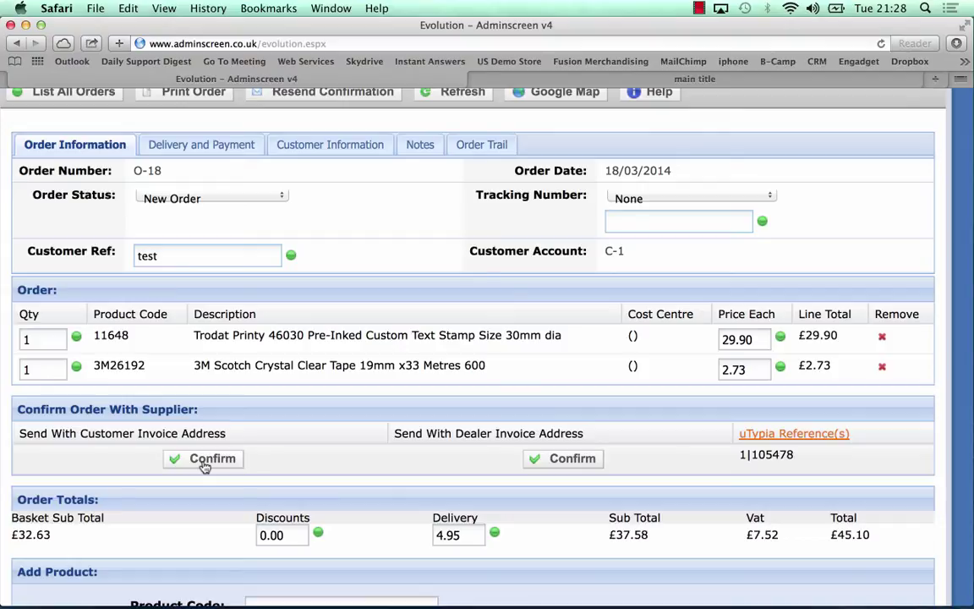
pyautogui.click(569, 460)
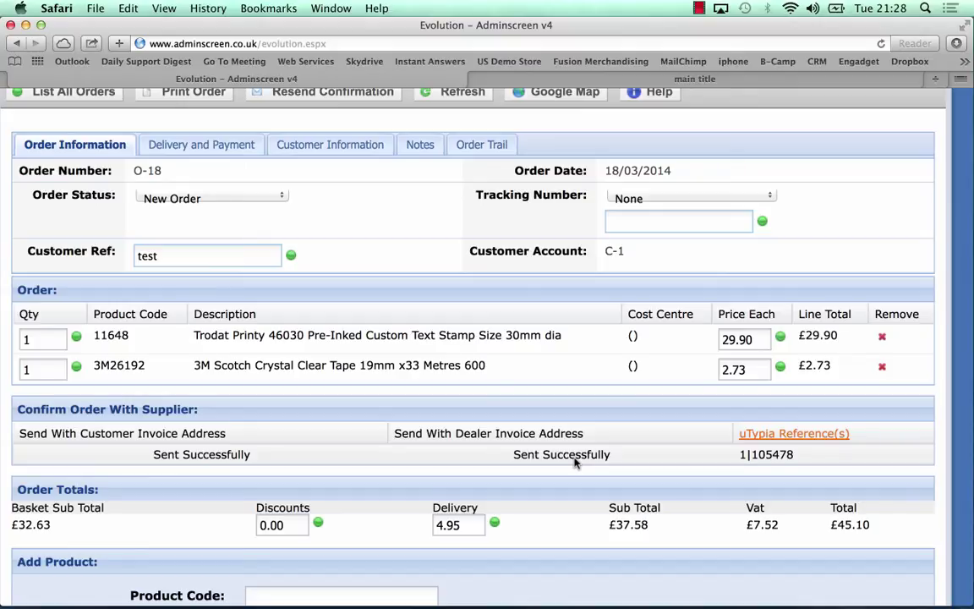
pyautogui.scroll(-5, 575, 463)
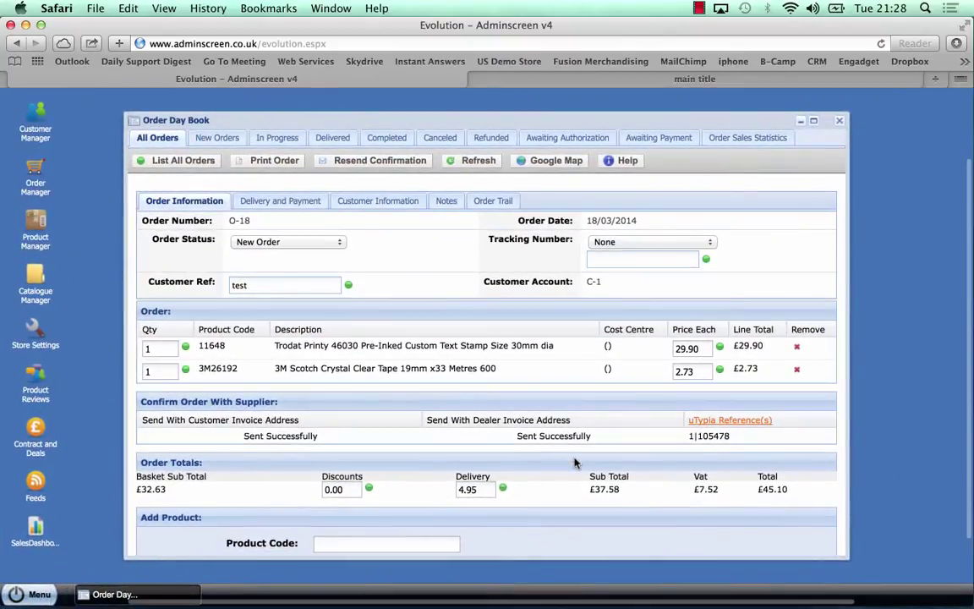